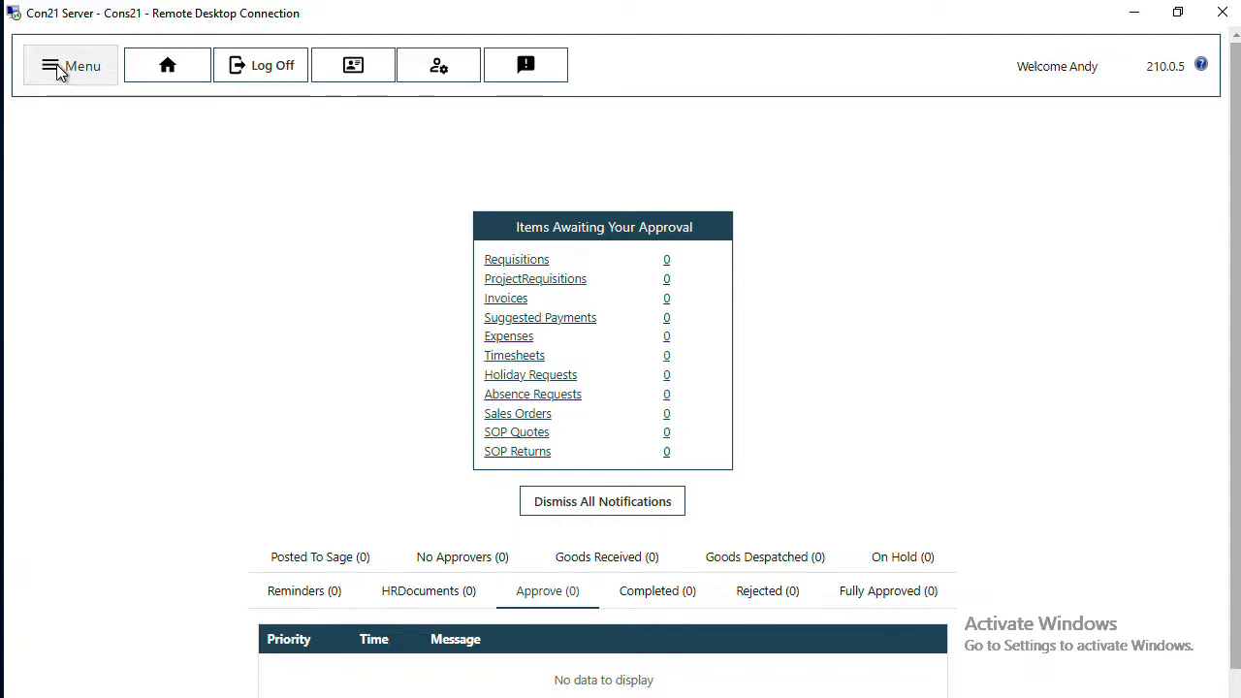
- Create a new absence request and add a new request line to it
left_click(46, 69)
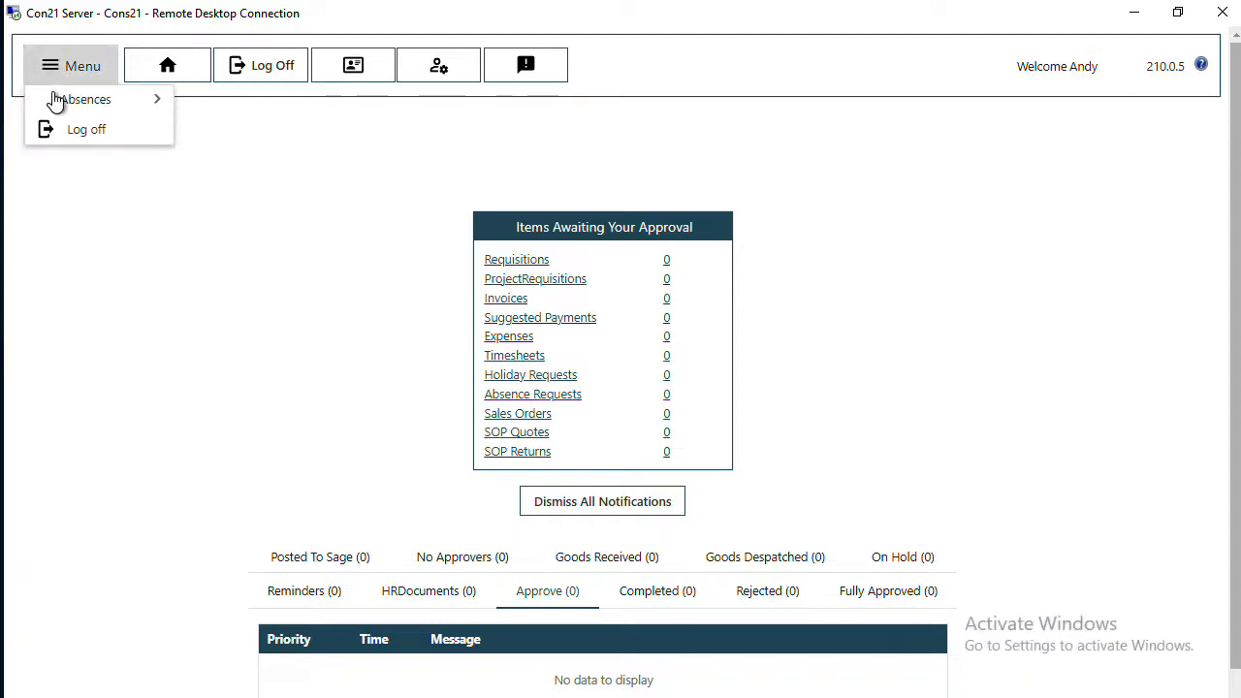
mouse_move(63, 99)
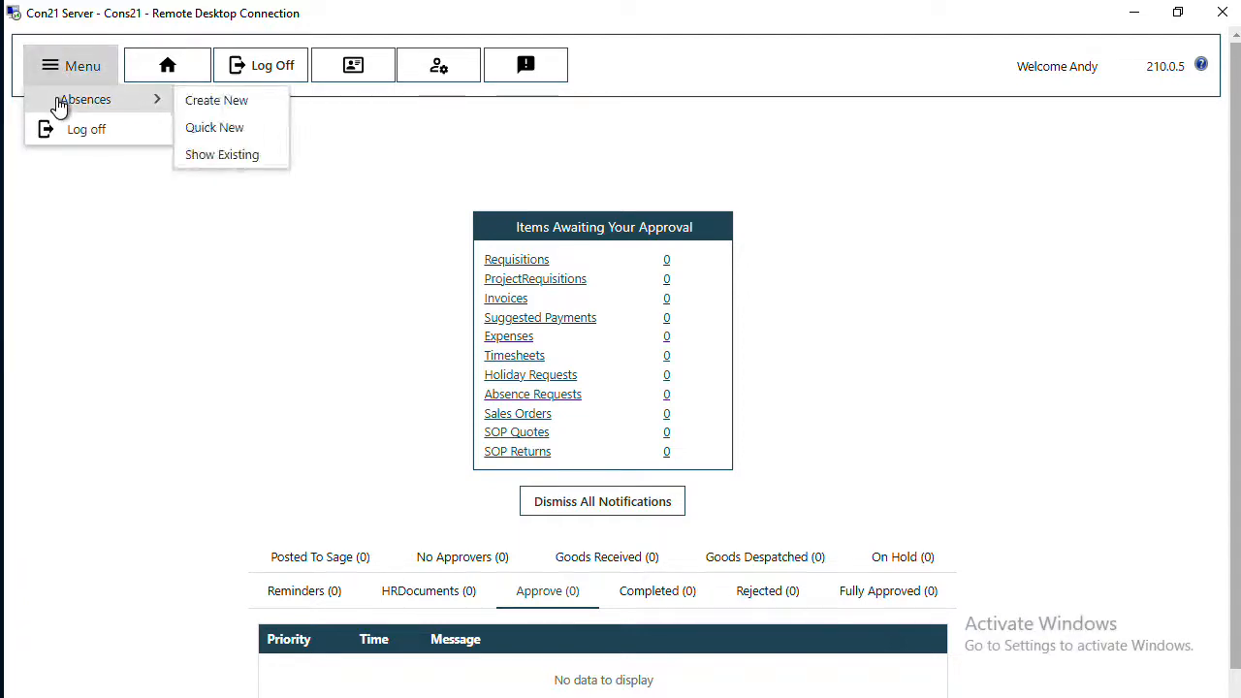
left_click(215, 102)
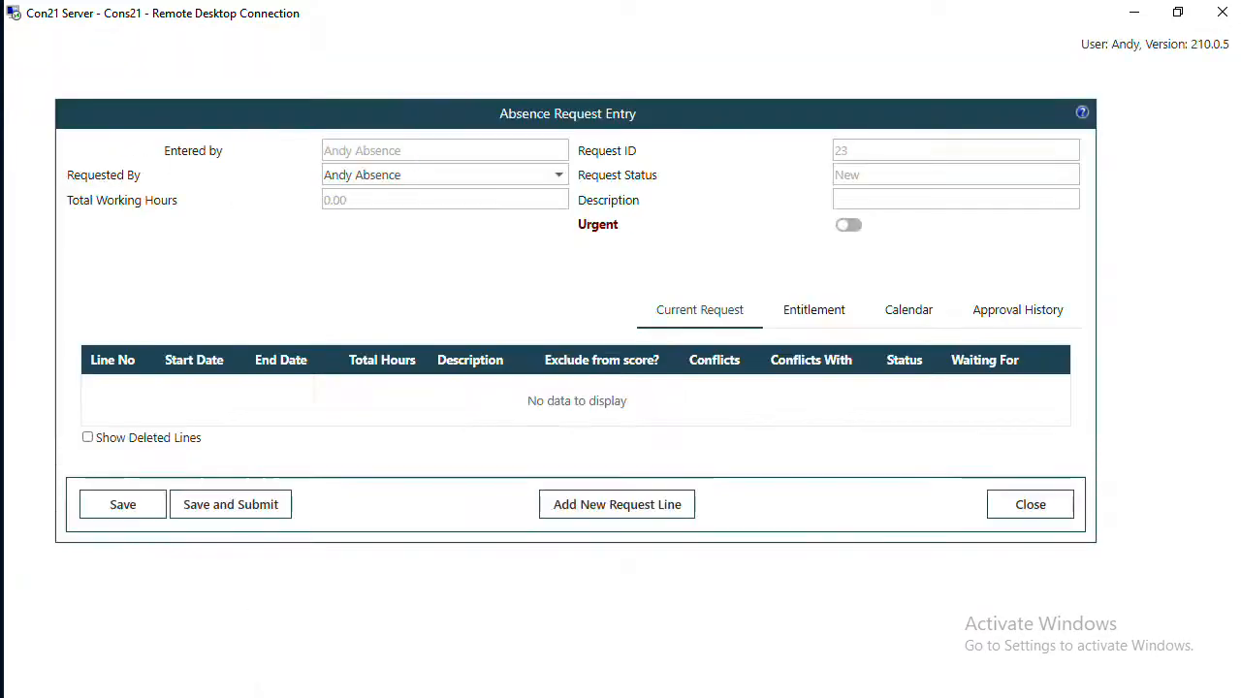
left_click(603, 504)
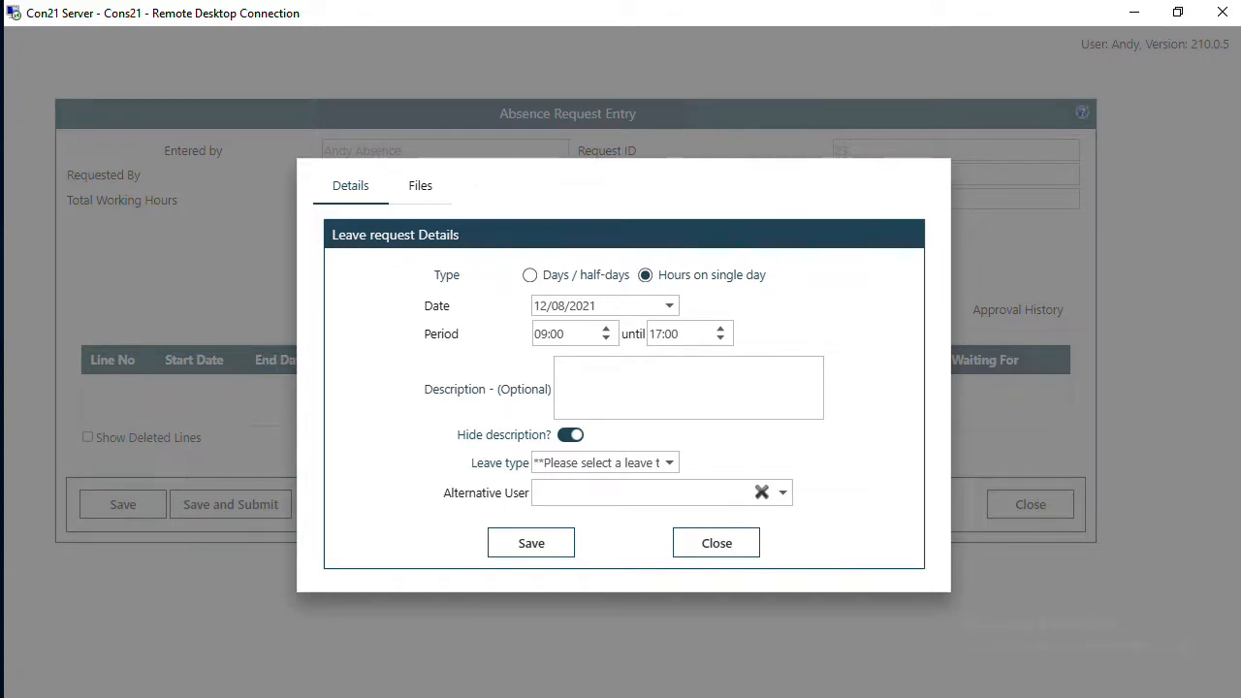
- Set the leave request line's type to hours on a single day and its date to 22/09/2021
left_click(529, 275)
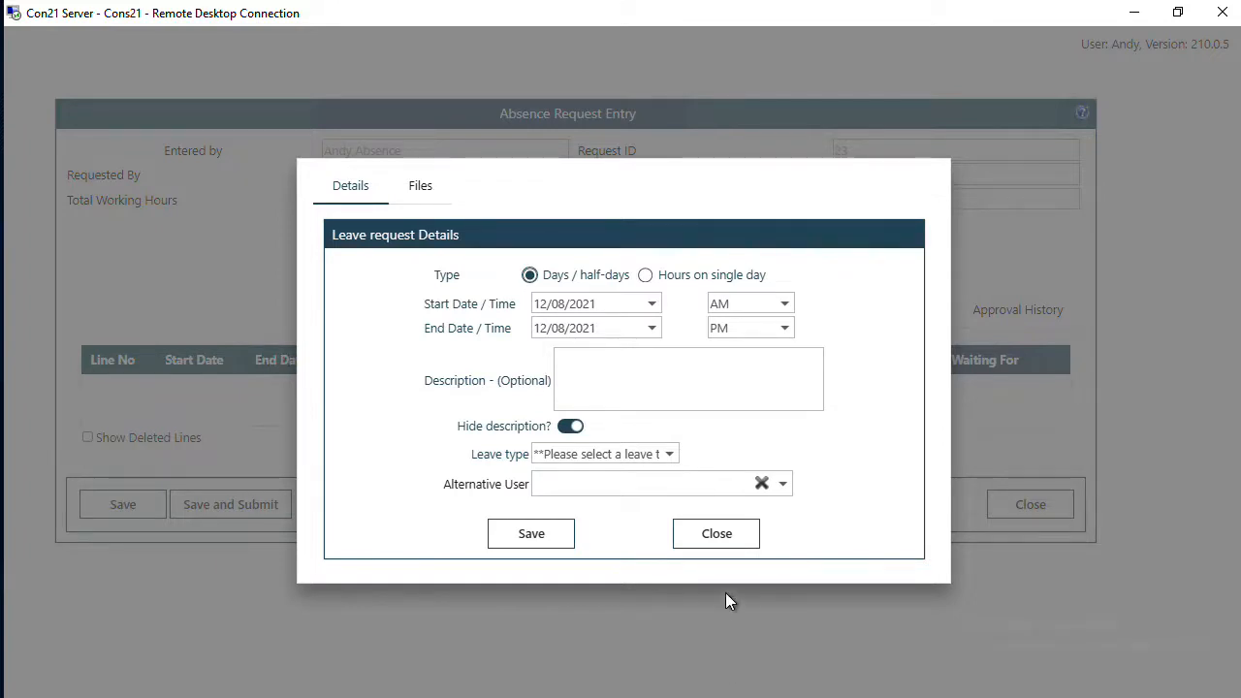
left_click(644, 276)
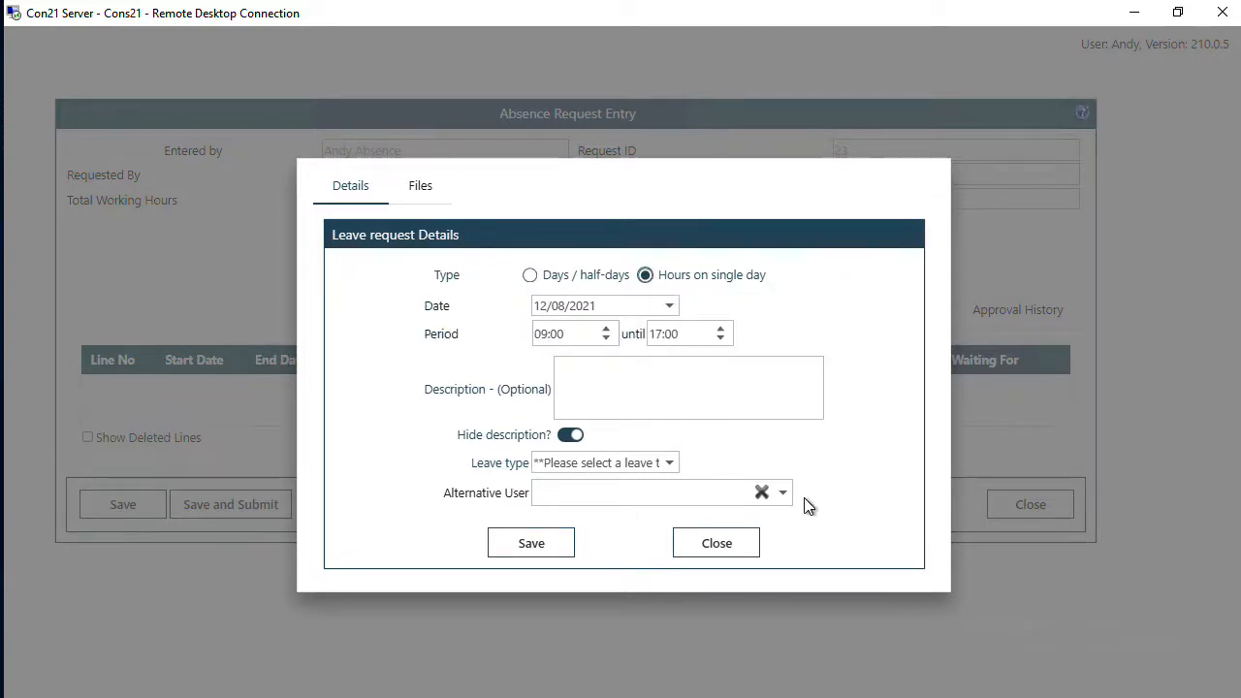
left_click(669, 305)
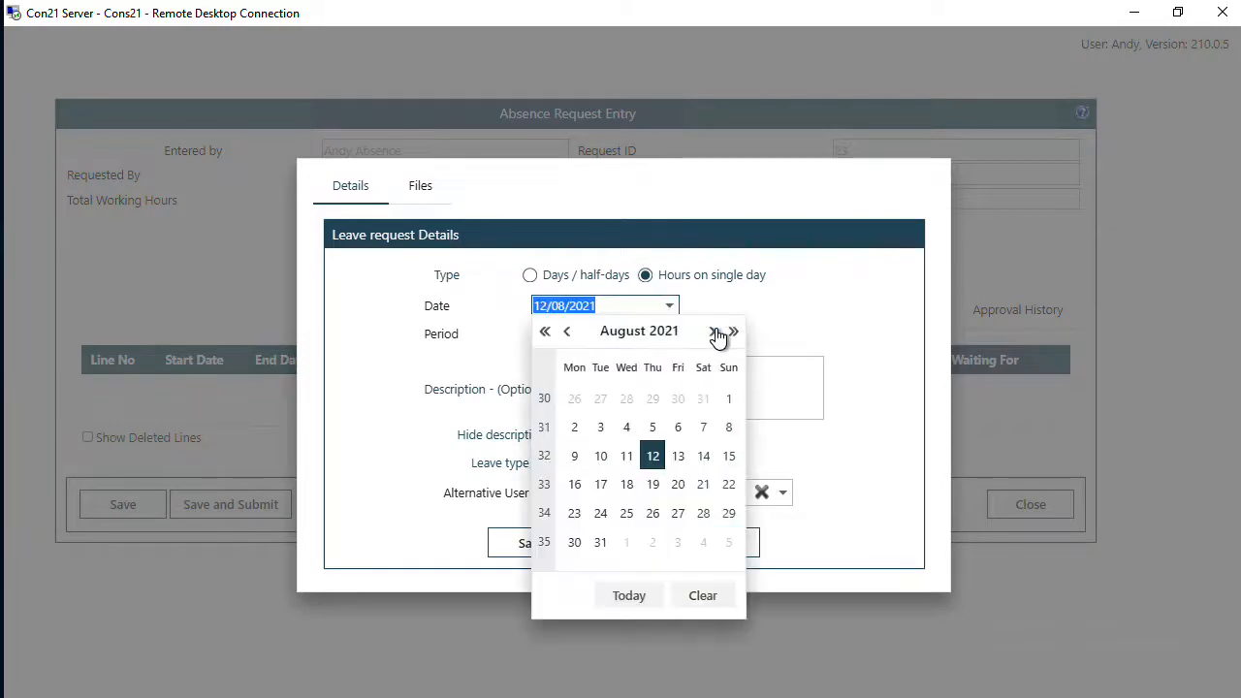
left_click(715, 331)
left_click(627, 484)
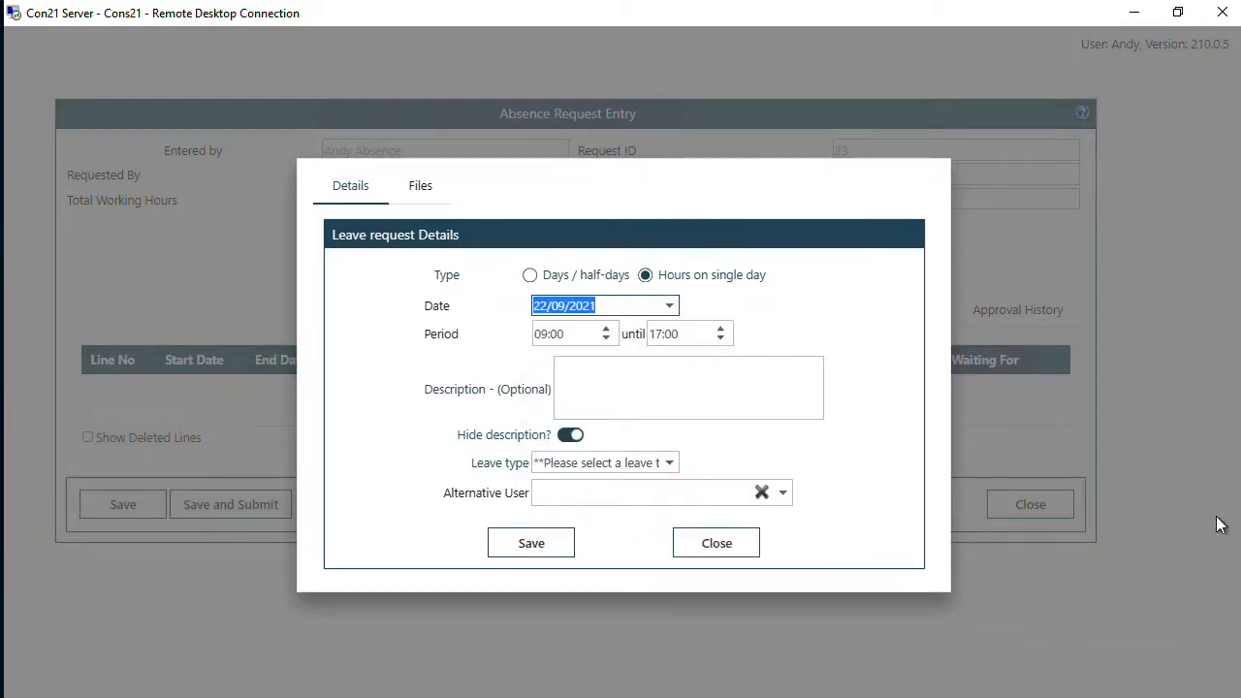
- Set the leave period to end at 10:30 and enter the description "Doctors appointment"
left_click(575, 331)
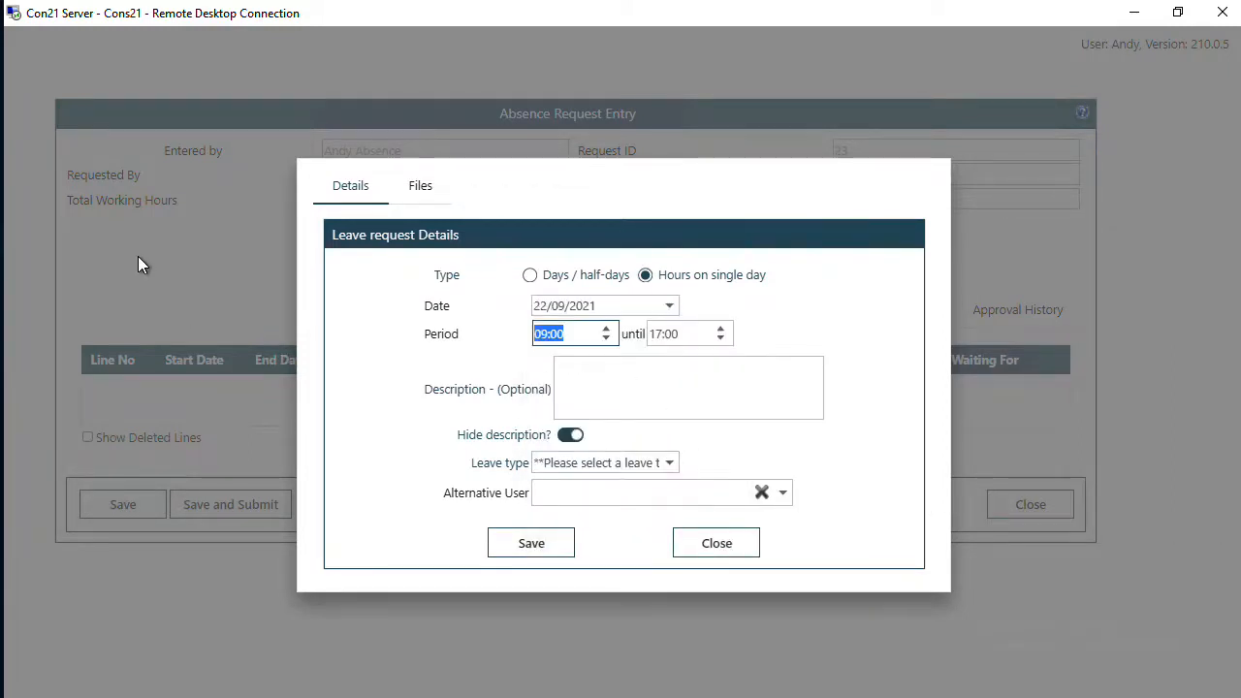
key("Tab")
type("1030")
left_click(624, 387)
type("Doc")
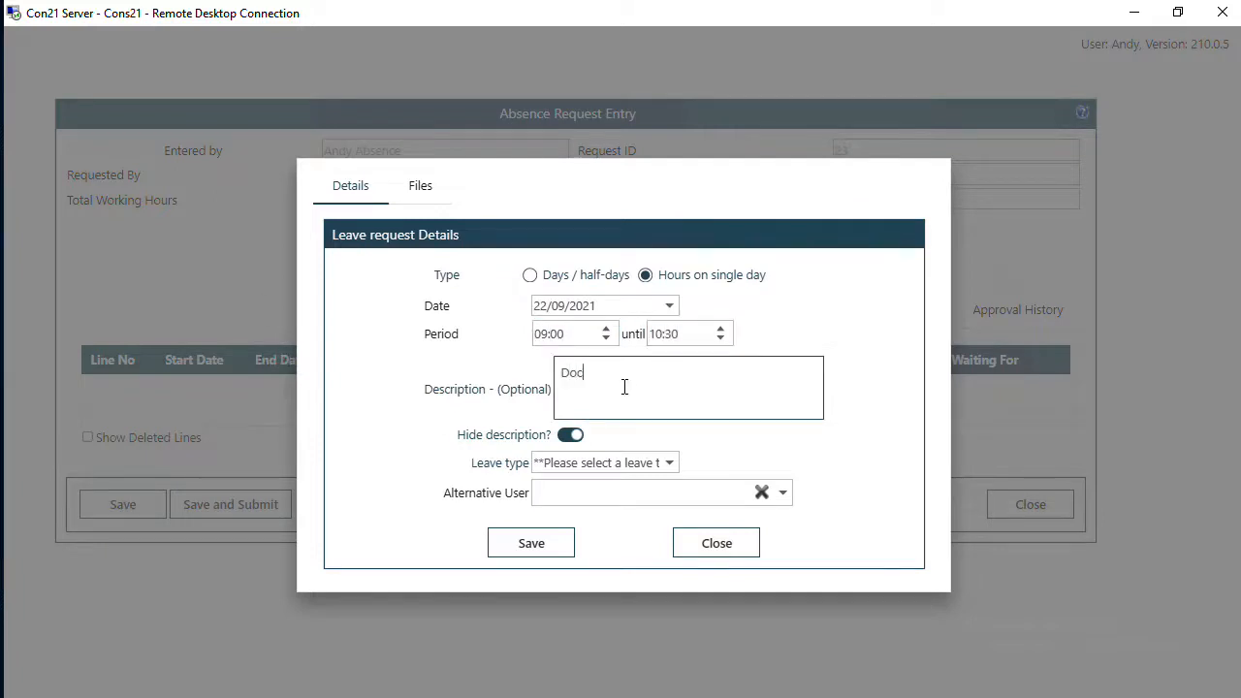
type("tors appointment")
- Choose Absence as the leave type and save the request line
left_click(669, 462)
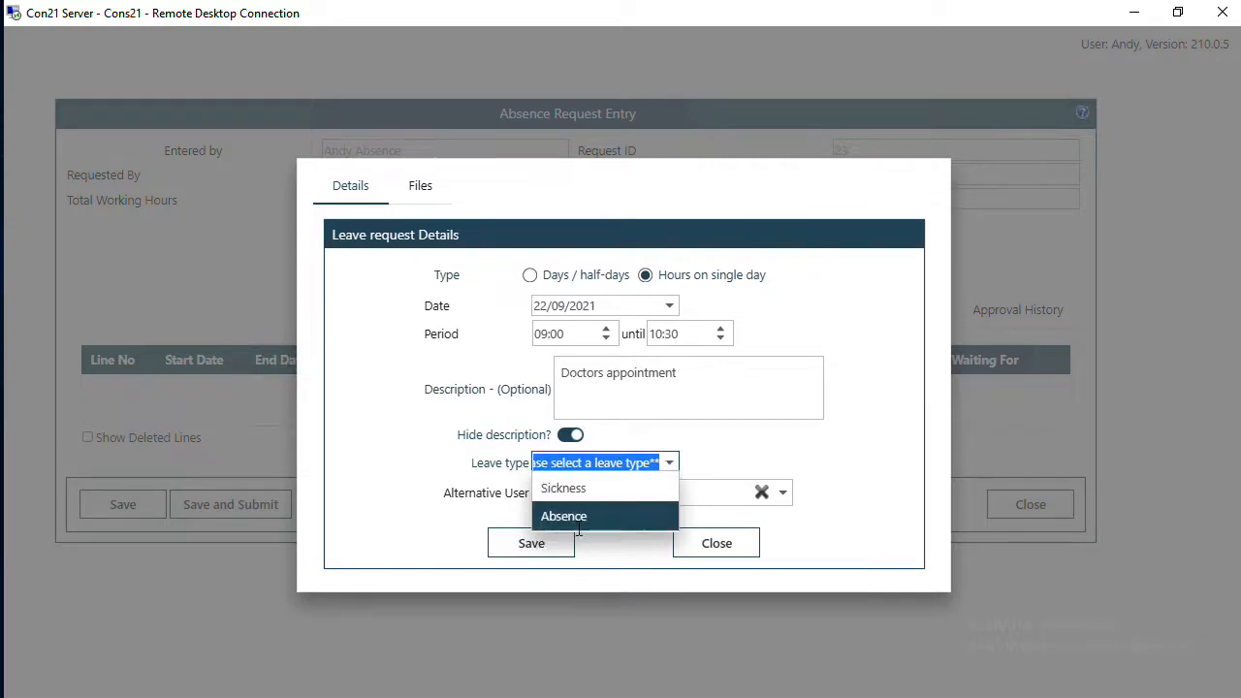
left_click(630, 511)
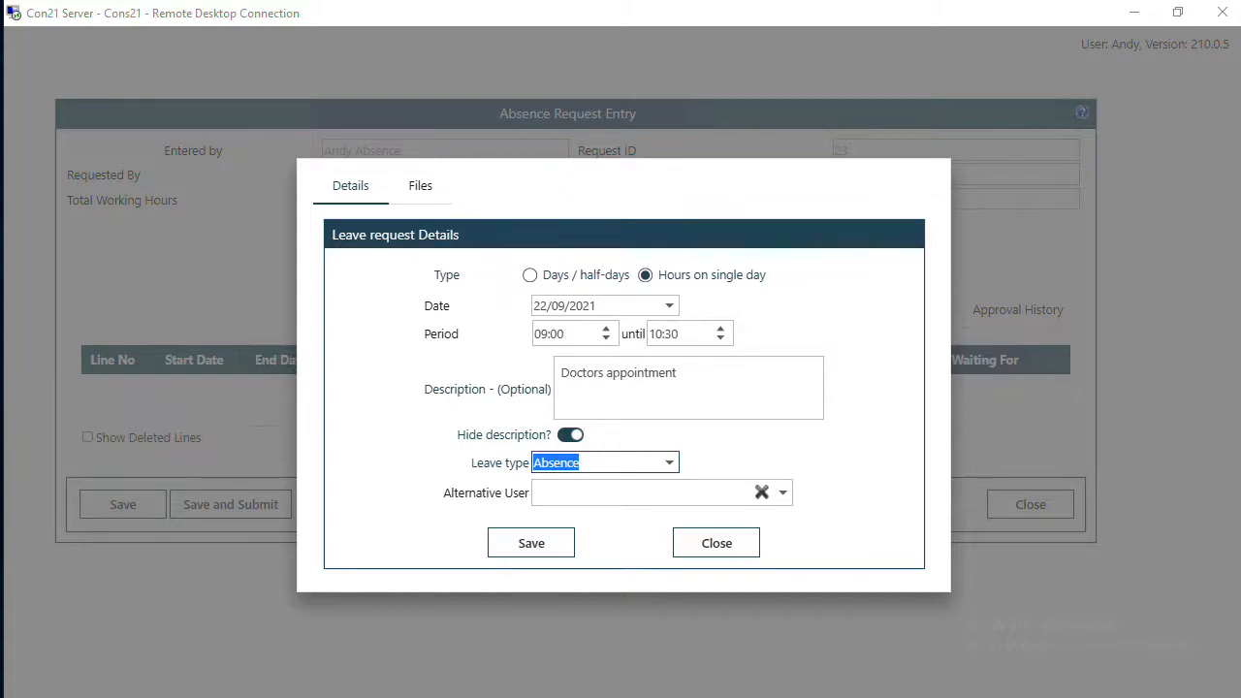
left_click(533, 547)
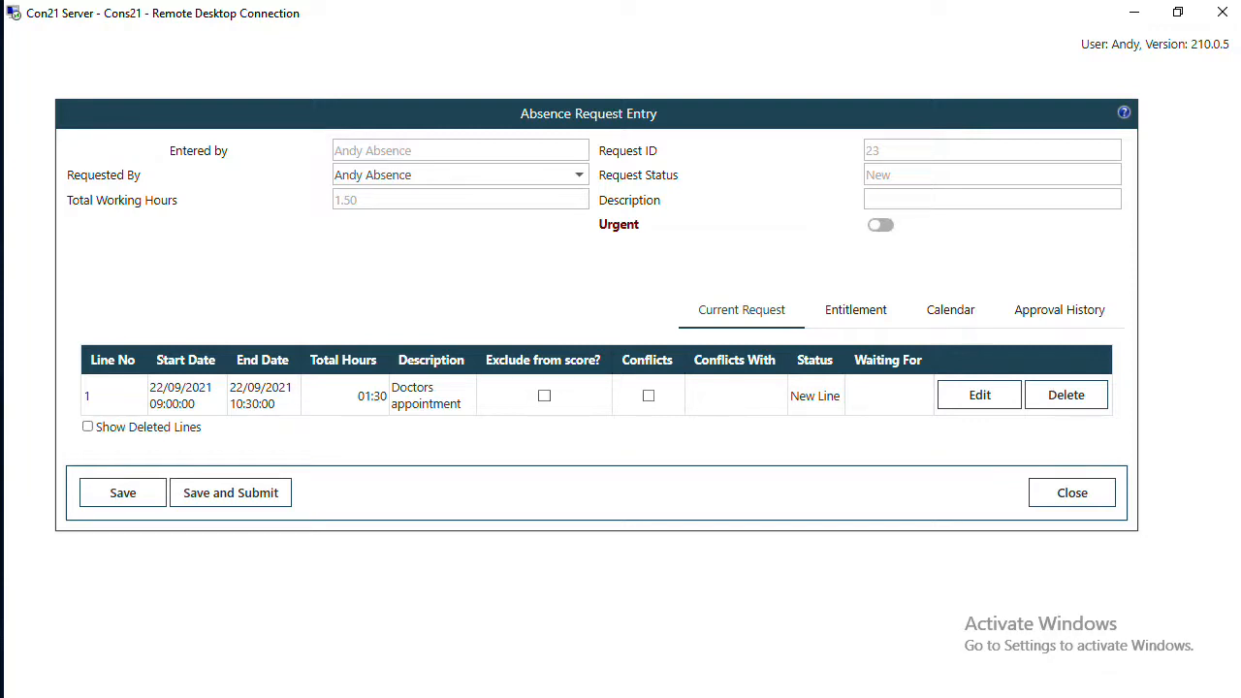
- Save and submit the absence request, and return to the home page
left_click(245, 498)
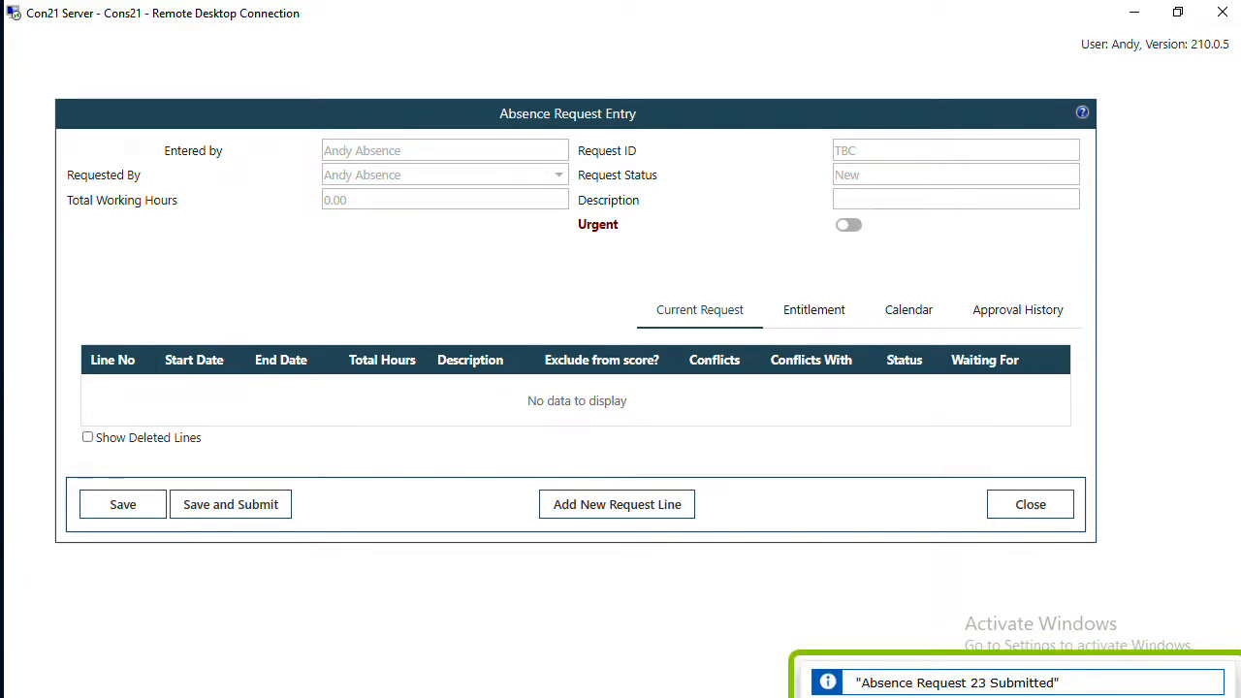
left_click(1008, 496)
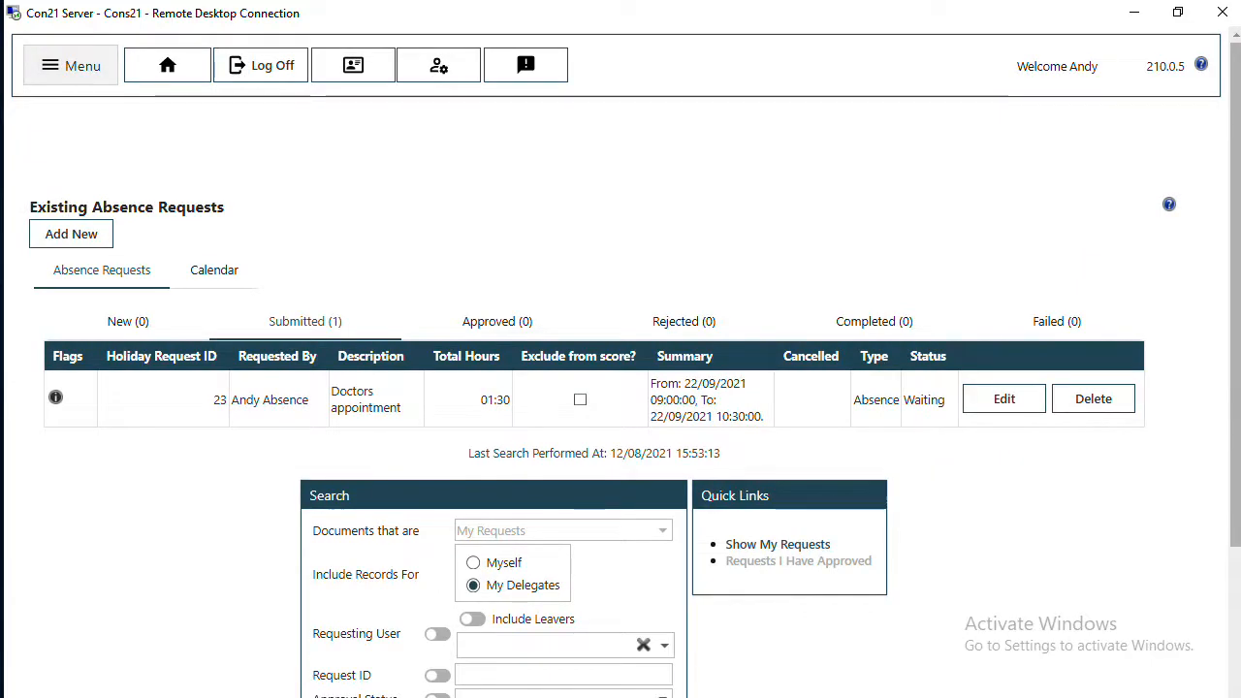
left_click(146, 70)
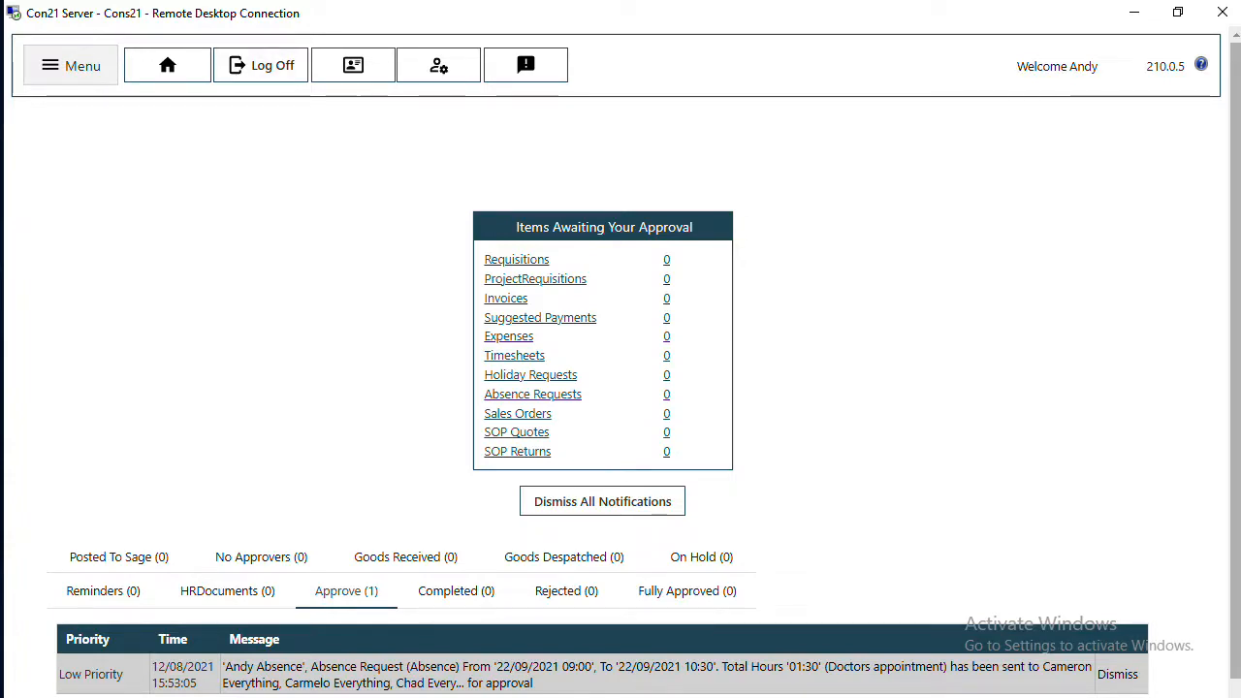
- View the details and file attachment sections of a quick new absence request, closing it without submitting
left_click(51, 70)
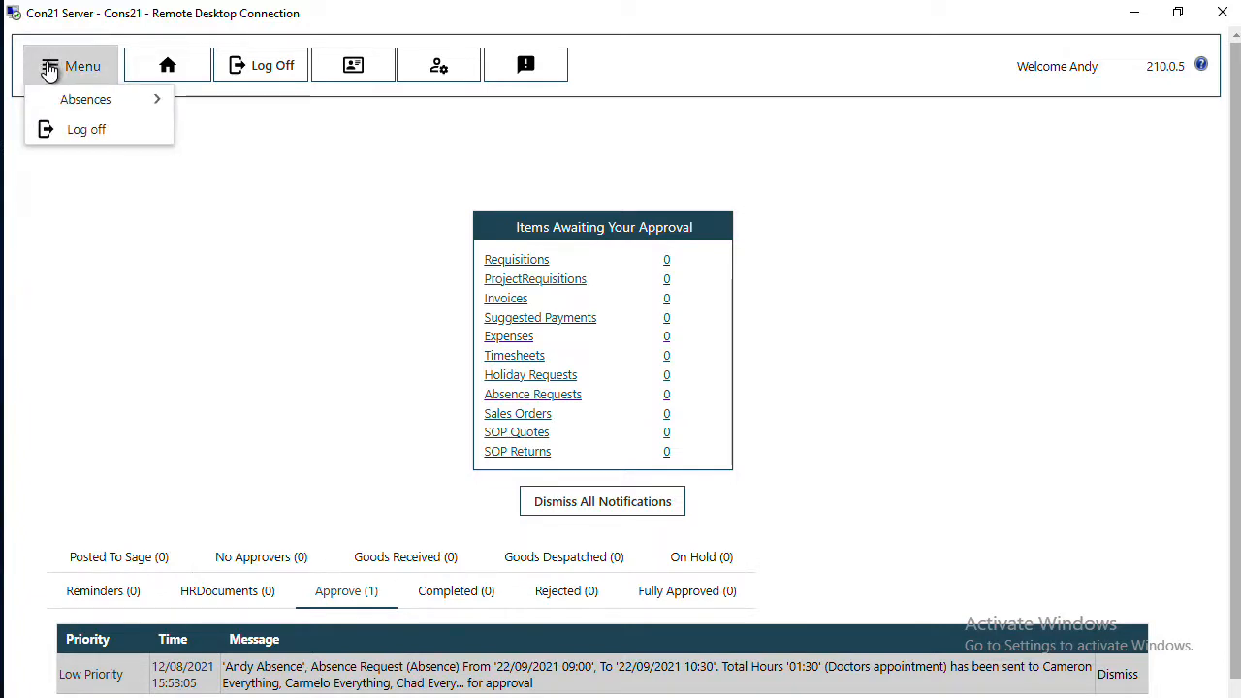
mouse_move(45, 107)
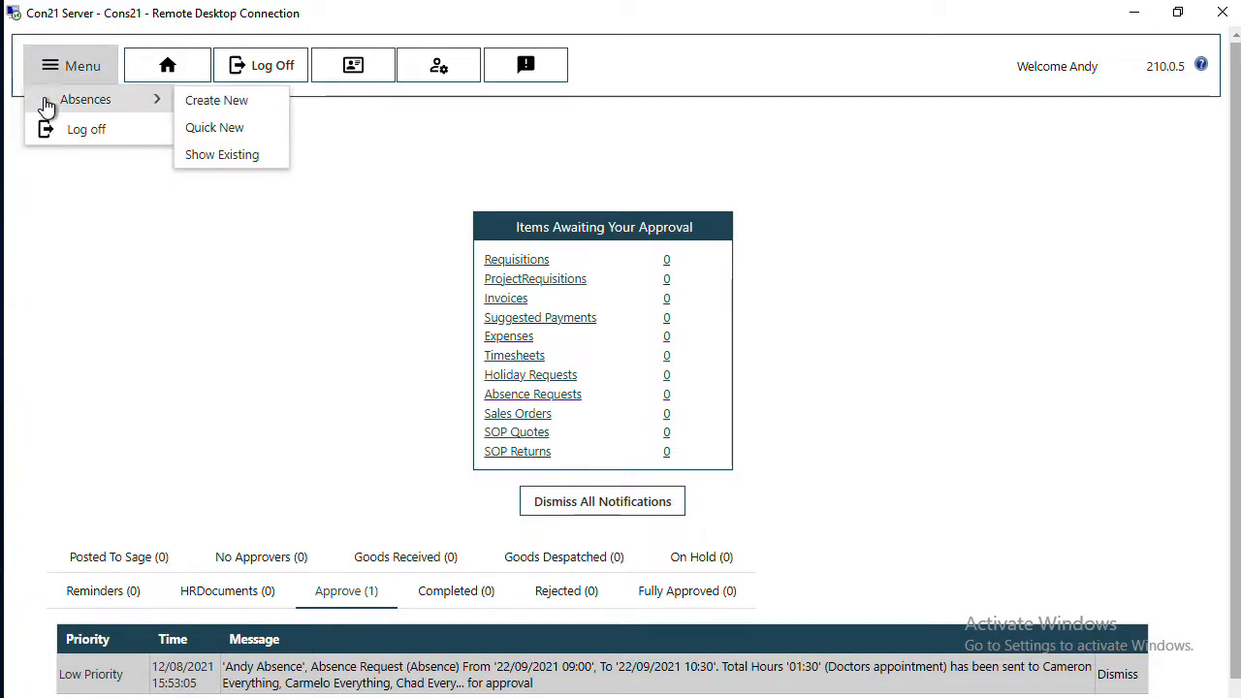
left_click(254, 132)
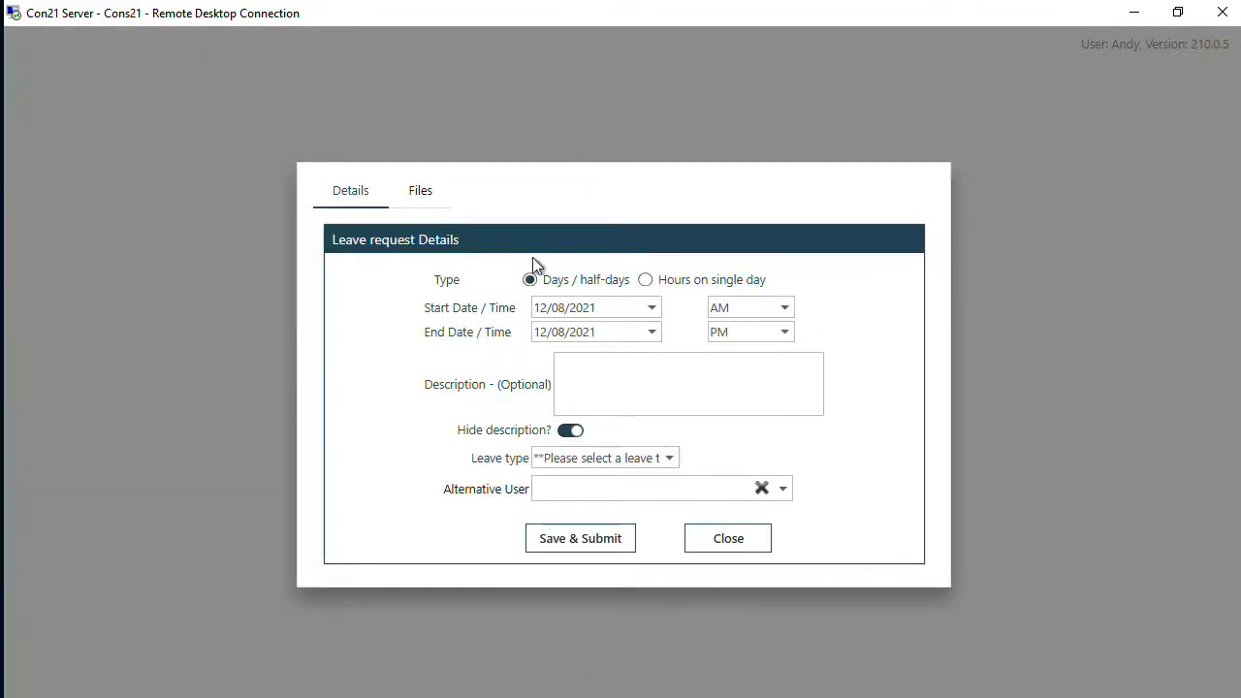
left_click(424, 193)
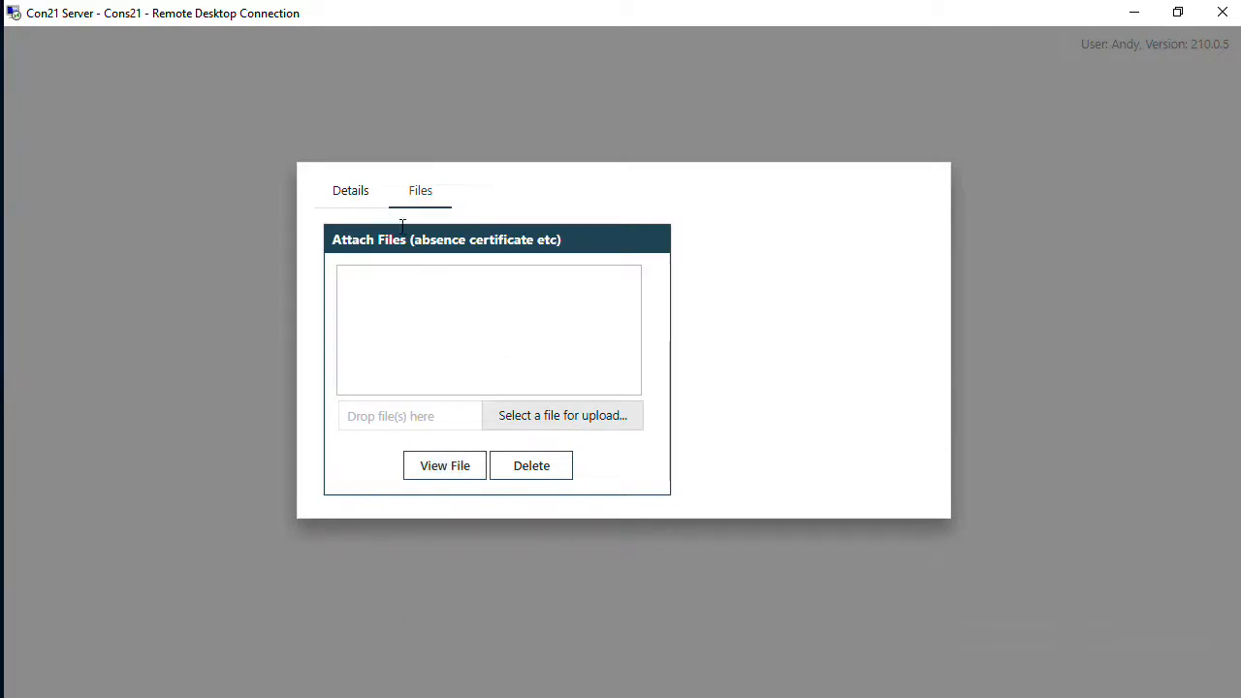
left_click(339, 198)
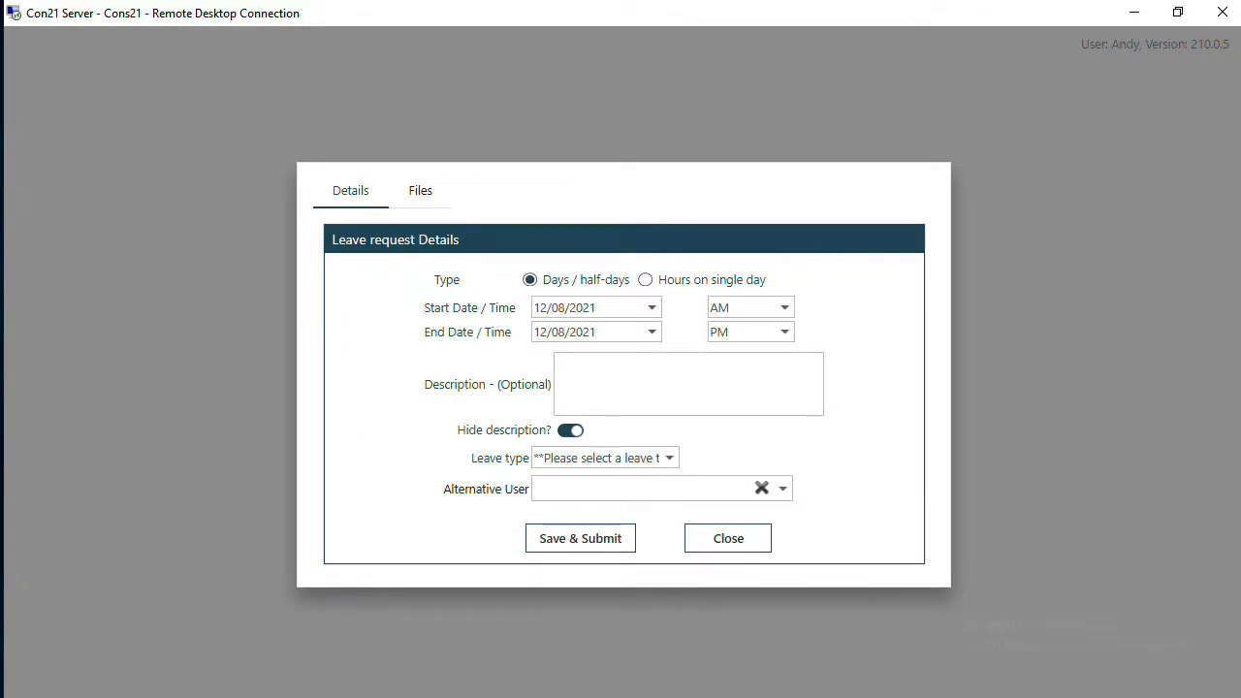
left_click(717, 539)
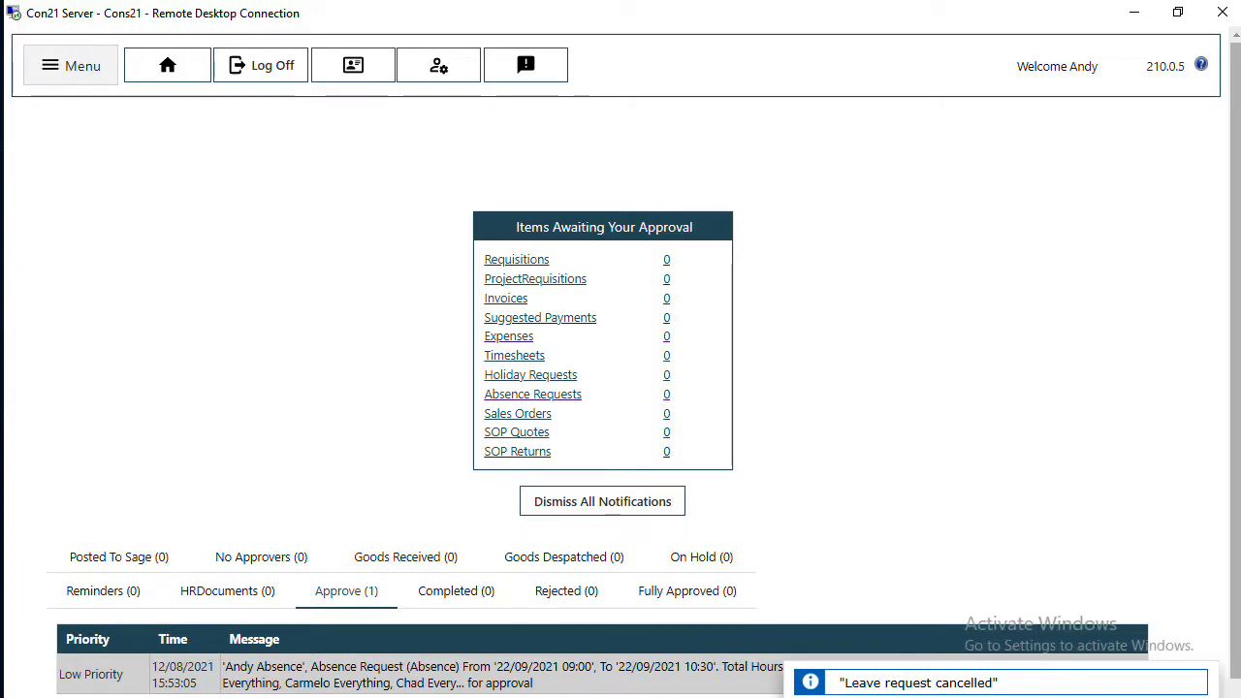
- Open the employee's HR self-service page, re-entering the account password to unlock it
left_click(352, 70)
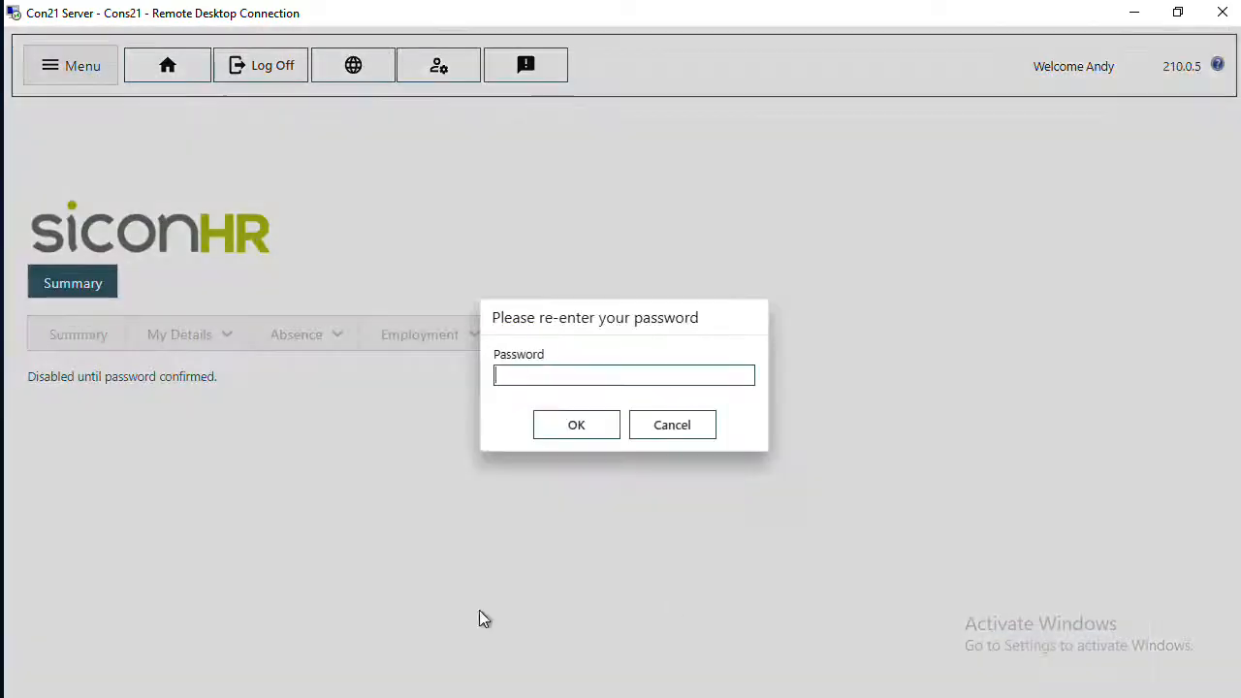
type("*********")
key("Return")
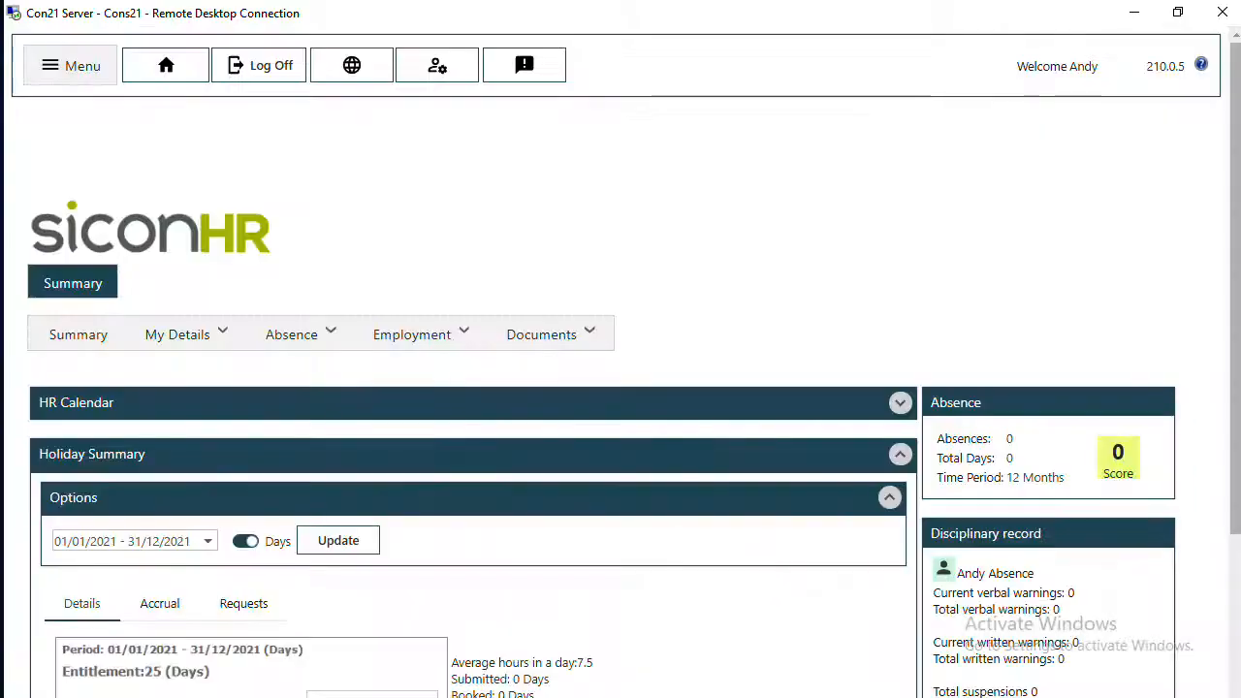
- View the request form for adding a new sickness from the HR page, and close it without submitting
left_click(336, 342)
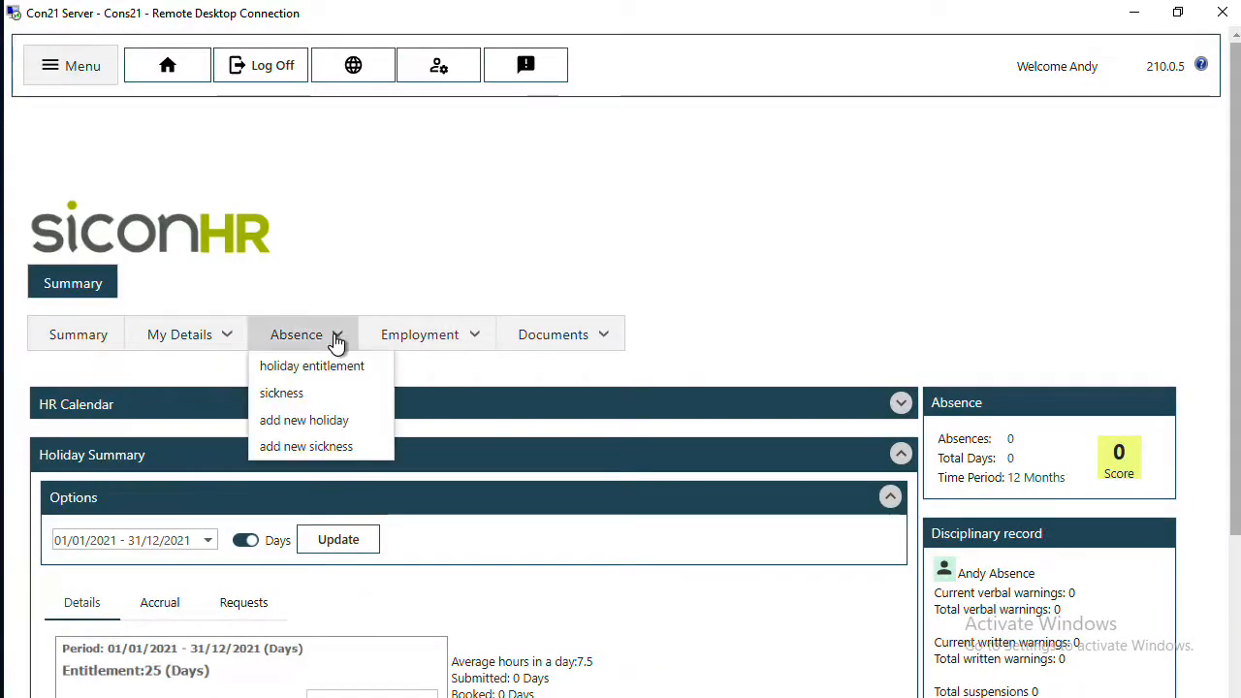
left_click(332, 444)
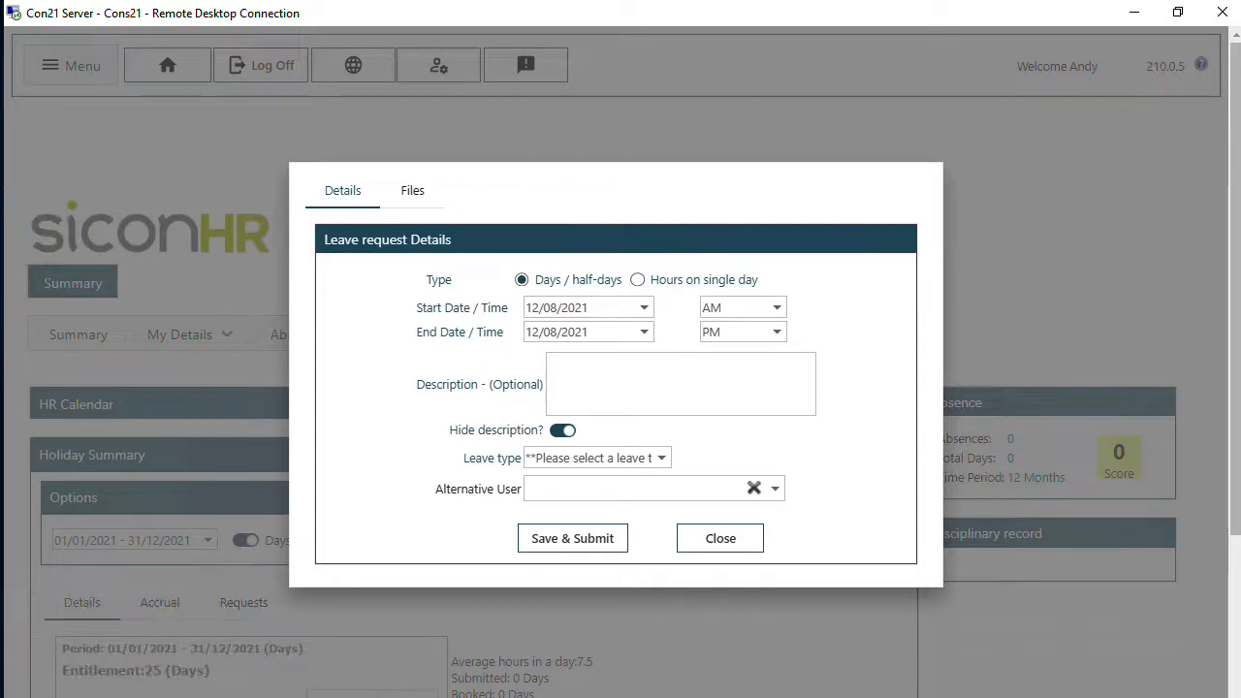
left_click(725, 548)
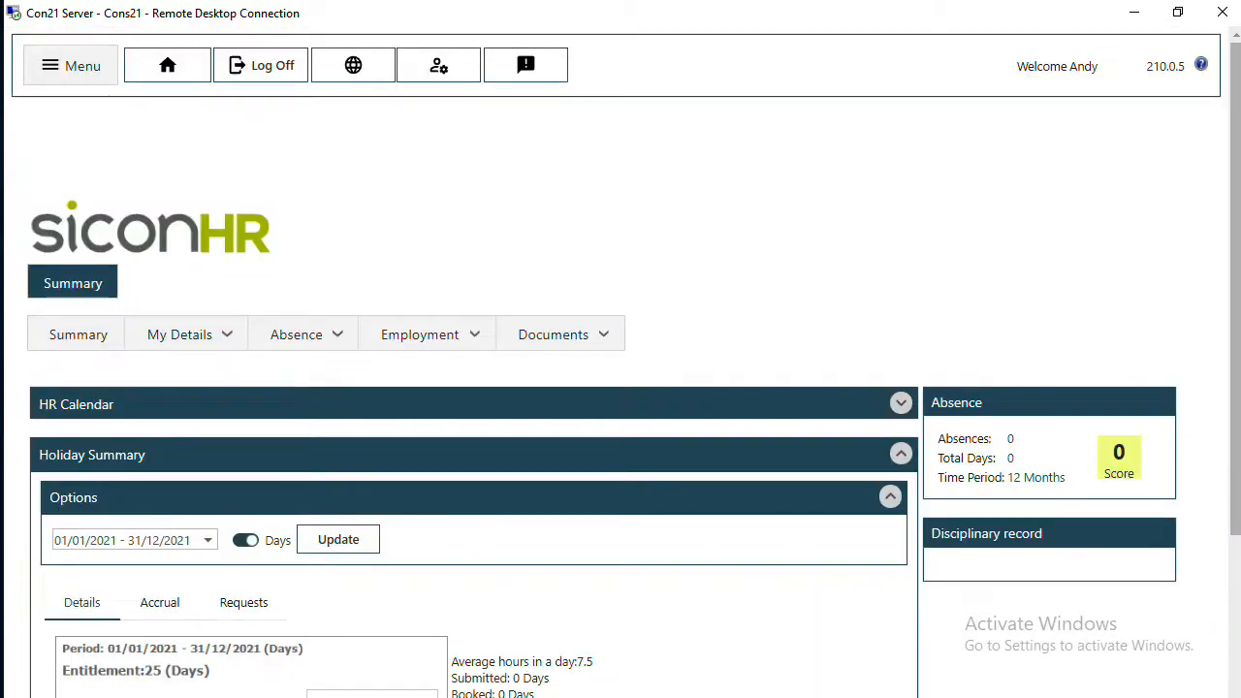